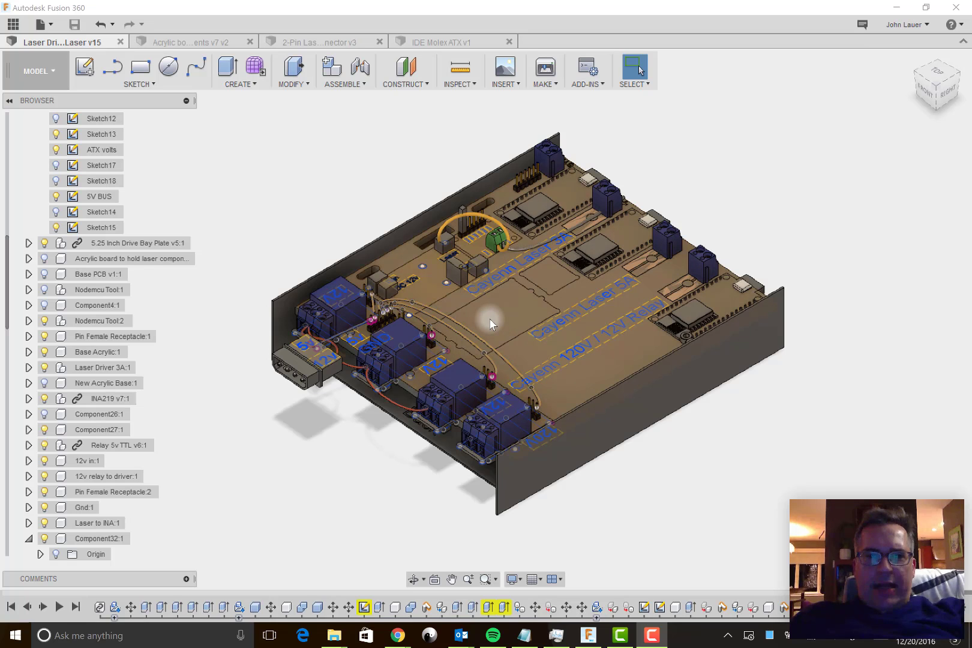
Step: Examine the drive bay assembly from above, covering the NodeMCU boards, the relays and the 5v/12v power connector at the back
scroll(489, 318, "up", 1)
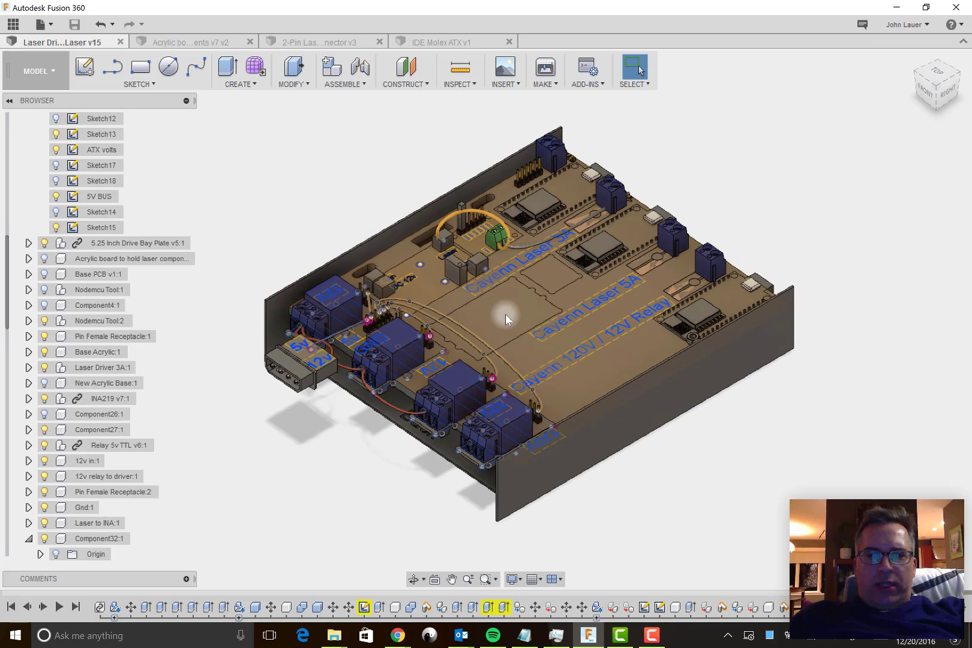
scroll(505, 313, "up", 2)
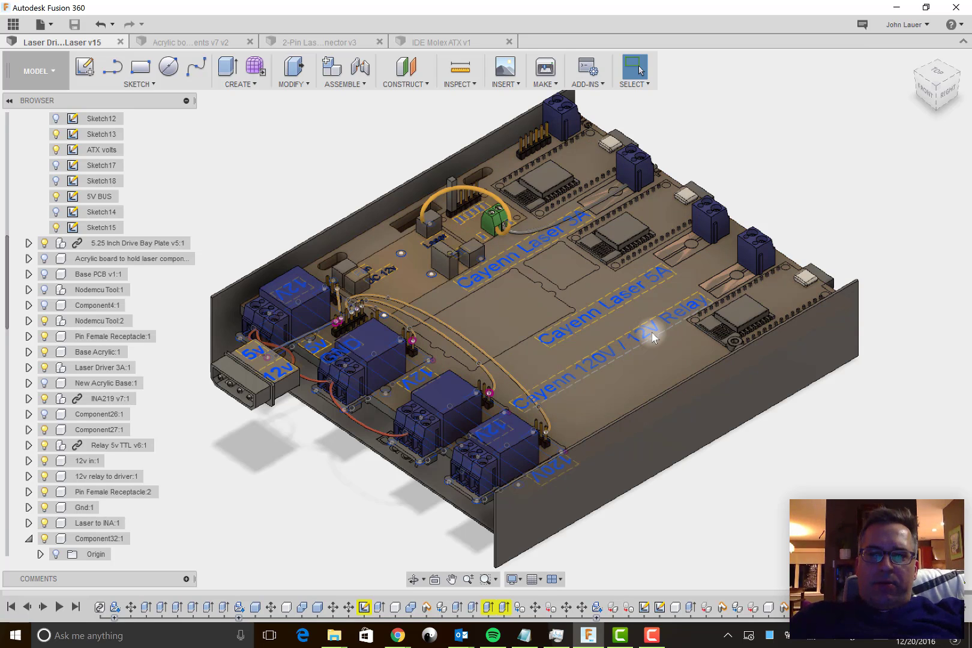
left_click(624, 377)
key("Escape")
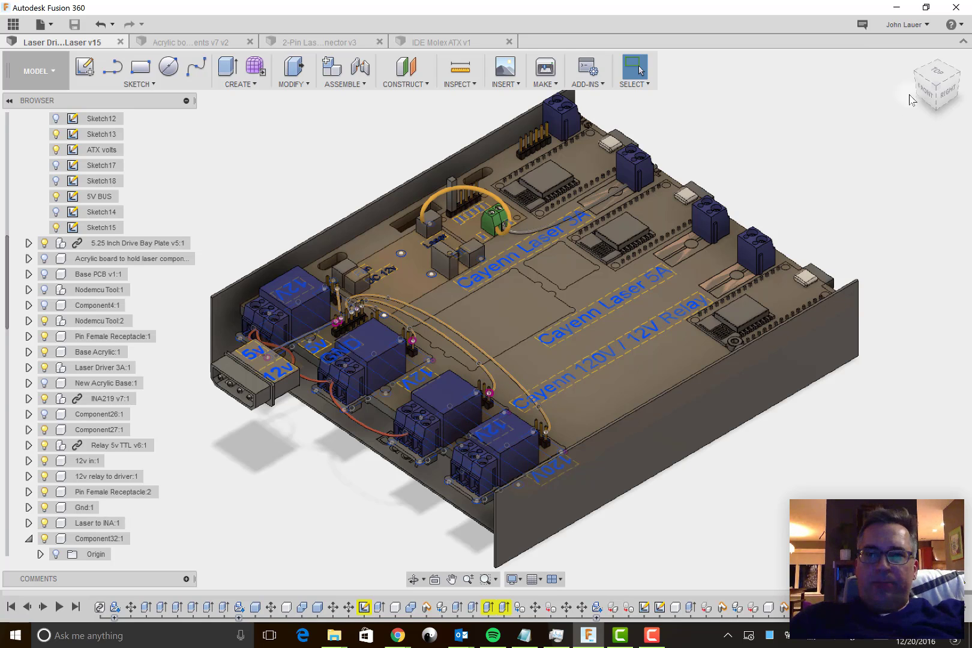
left_click(940, 89)
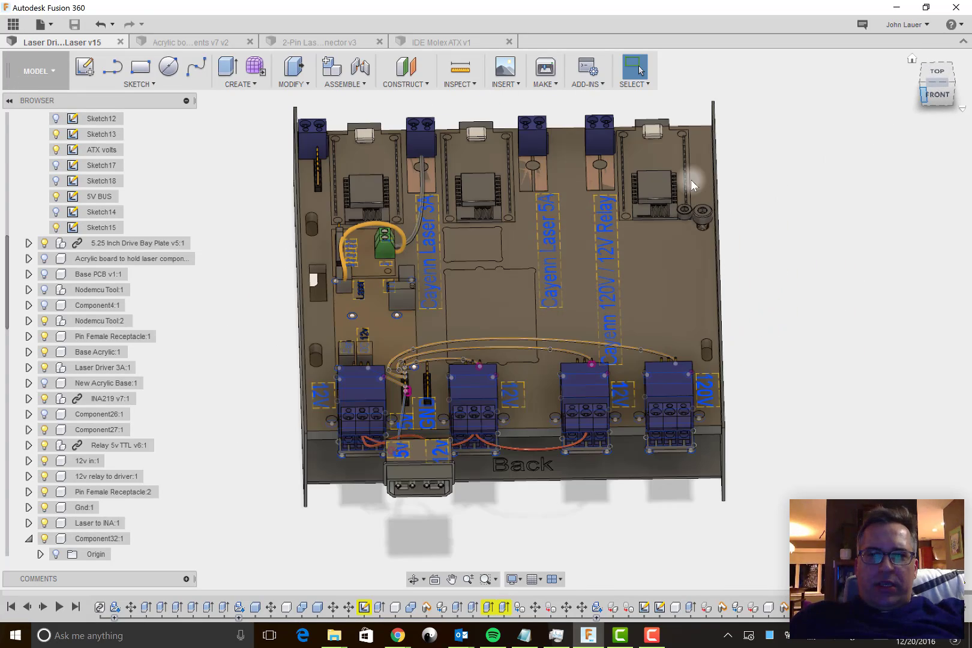
scroll(661, 147, "up", 5)
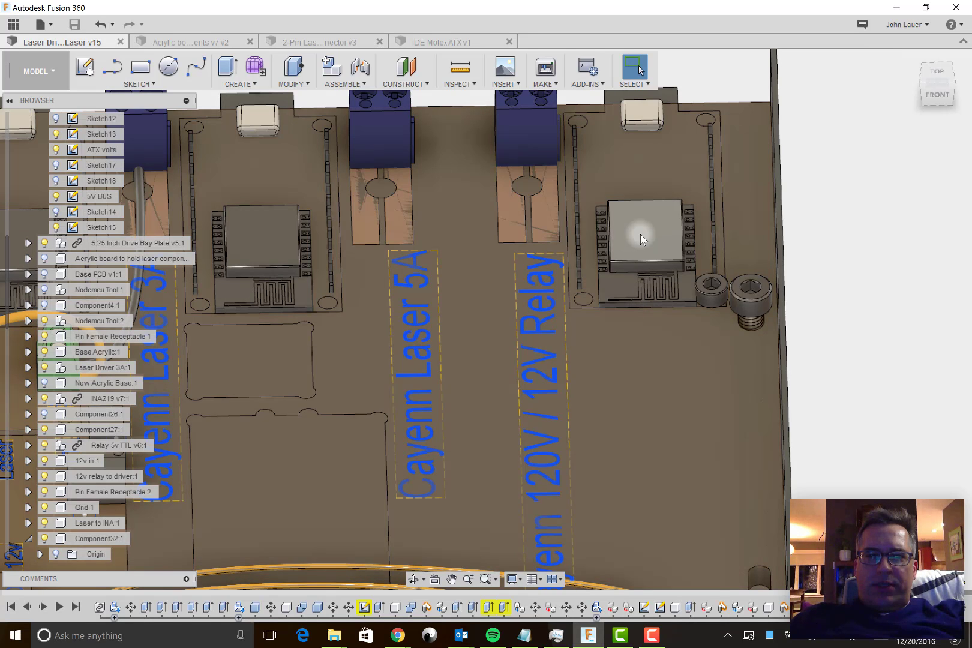
scroll(640, 234, "down", 5)
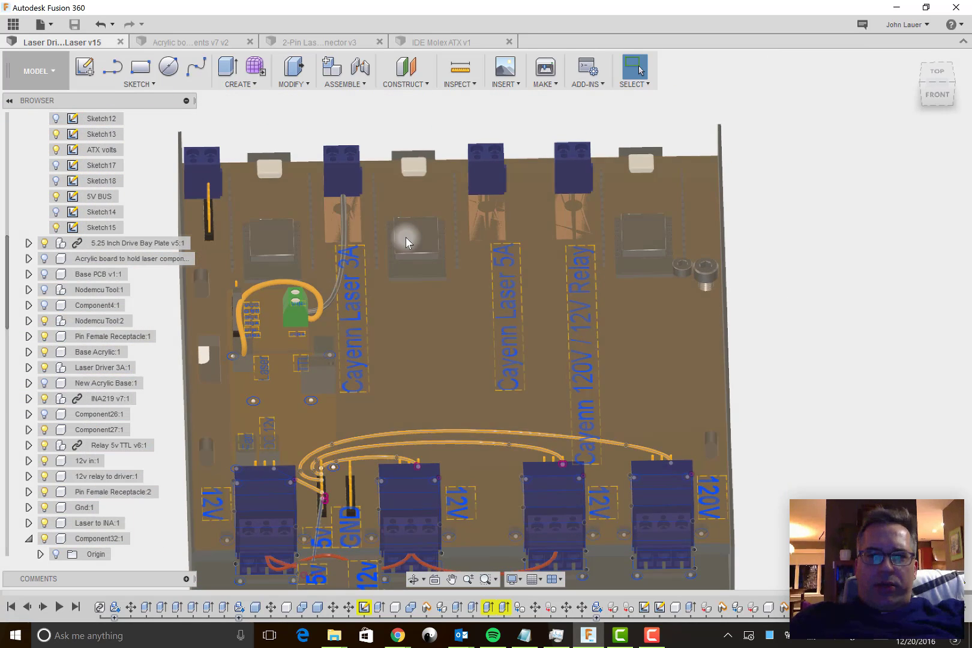
scroll(406, 238, "up", 5)
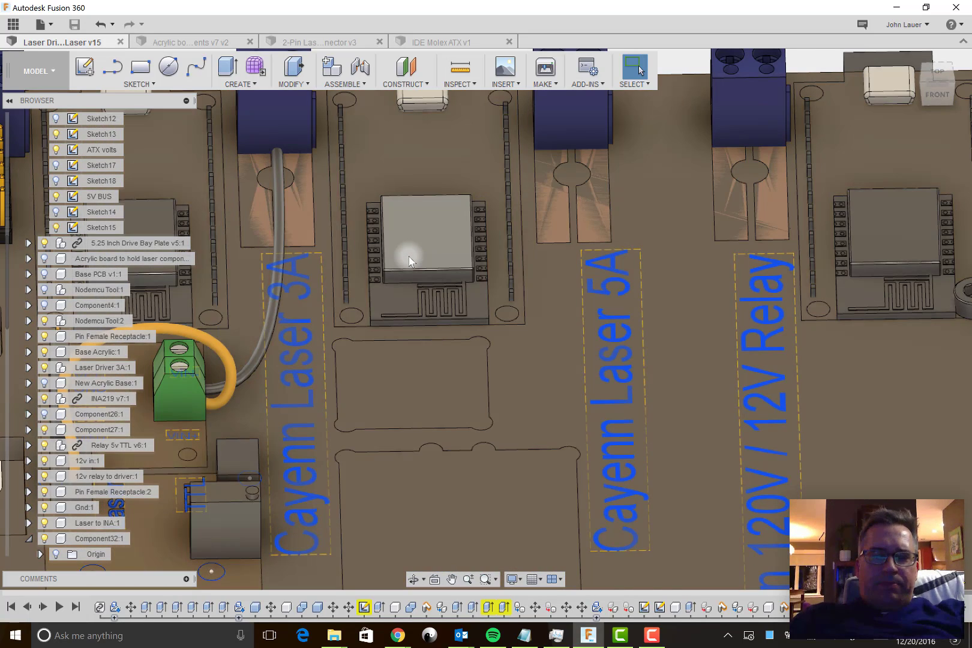
scroll(408, 260, "down", 5)
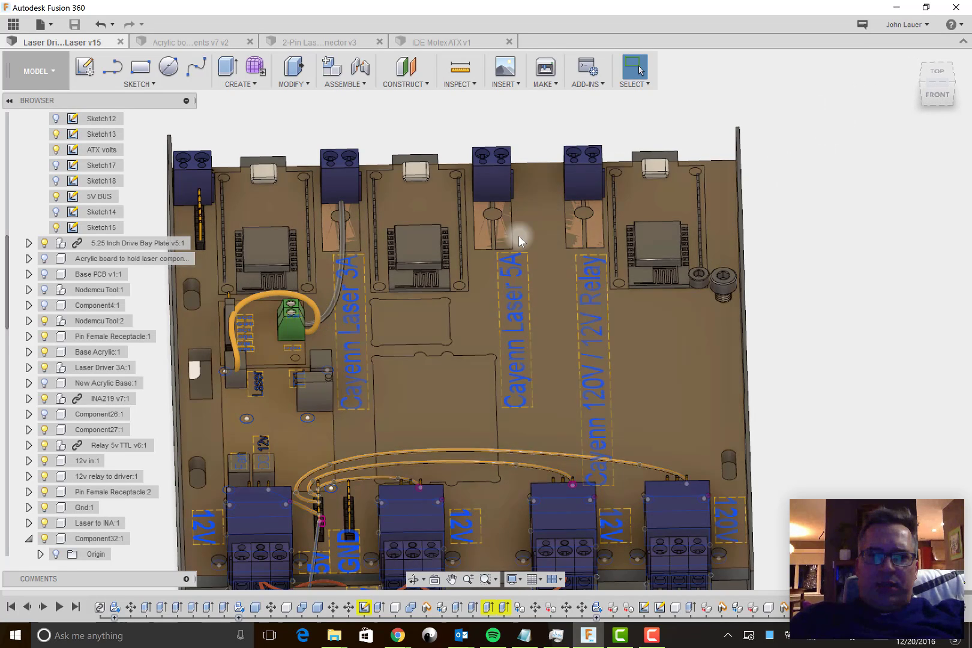
scroll(519, 236, "down", 3)
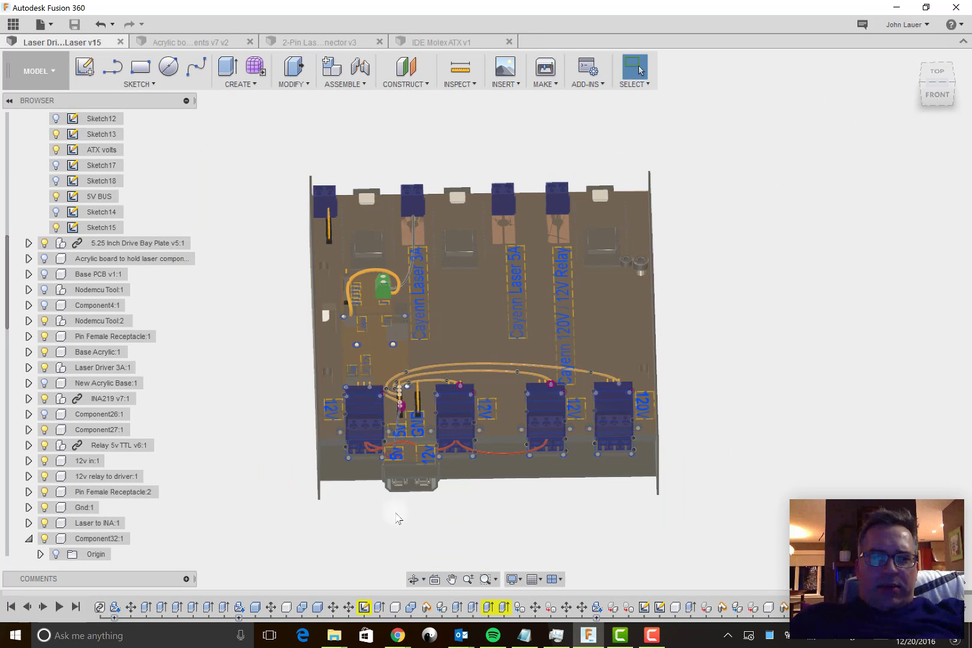
scroll(396, 519, "up", 5)
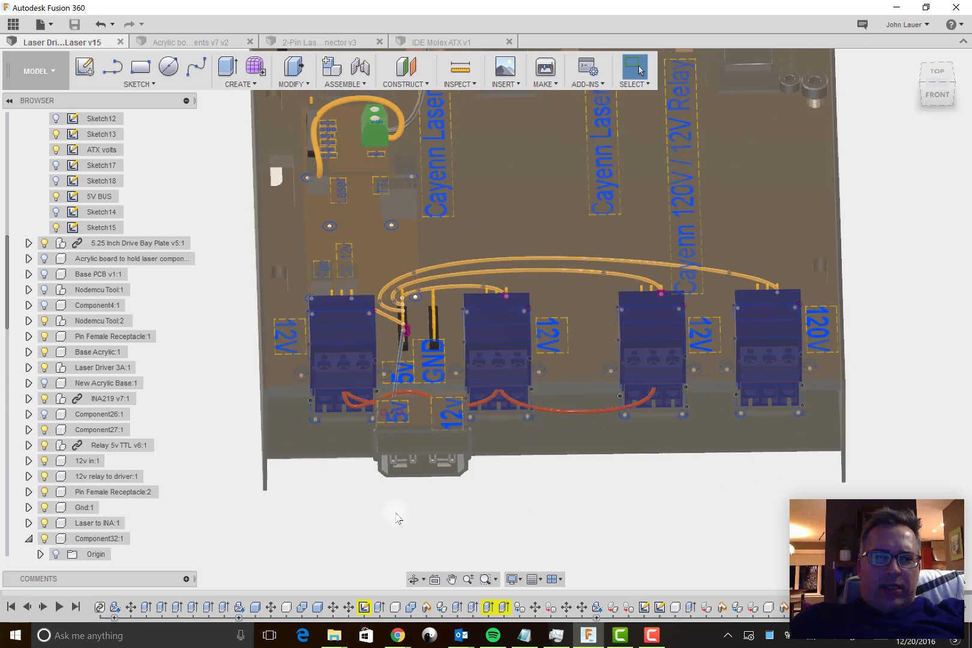
scroll(380, 486, "up", 2)
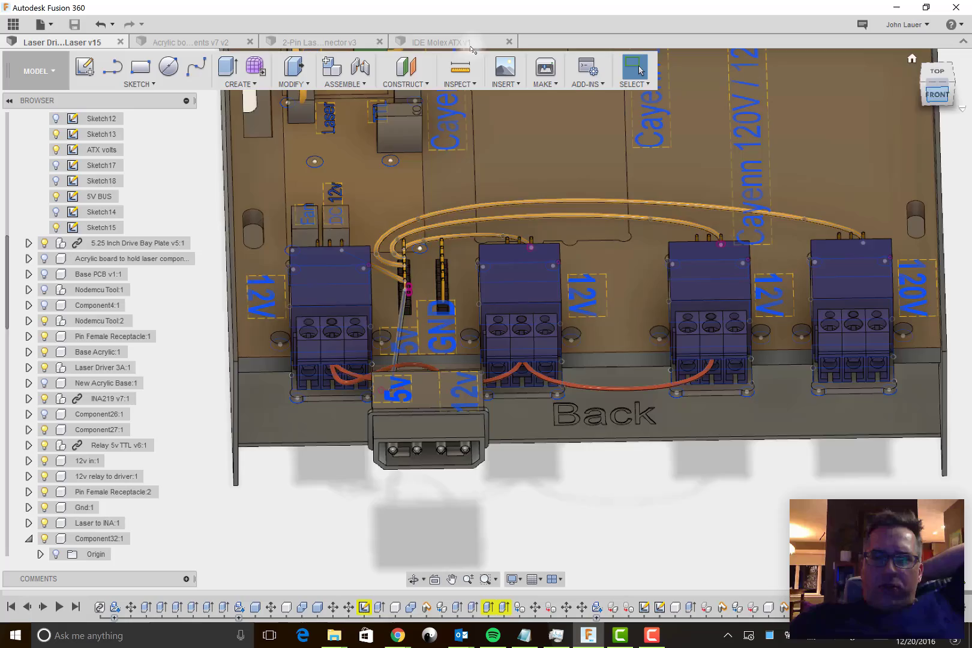
Step: Inspect the assembly from its front side, focusing on the screw terminals, the NodeMCU USB ports and the SYNC connector
mouse_move(486, 318)
middle_mouse_down("shift")
mouse_move(576, 276)
mouse_move(603, 372)
mouse_move(582, 279)
mouse_move(576, 395)
middle_mouse_up("shift")
scroll(576, 395, "down", 3)
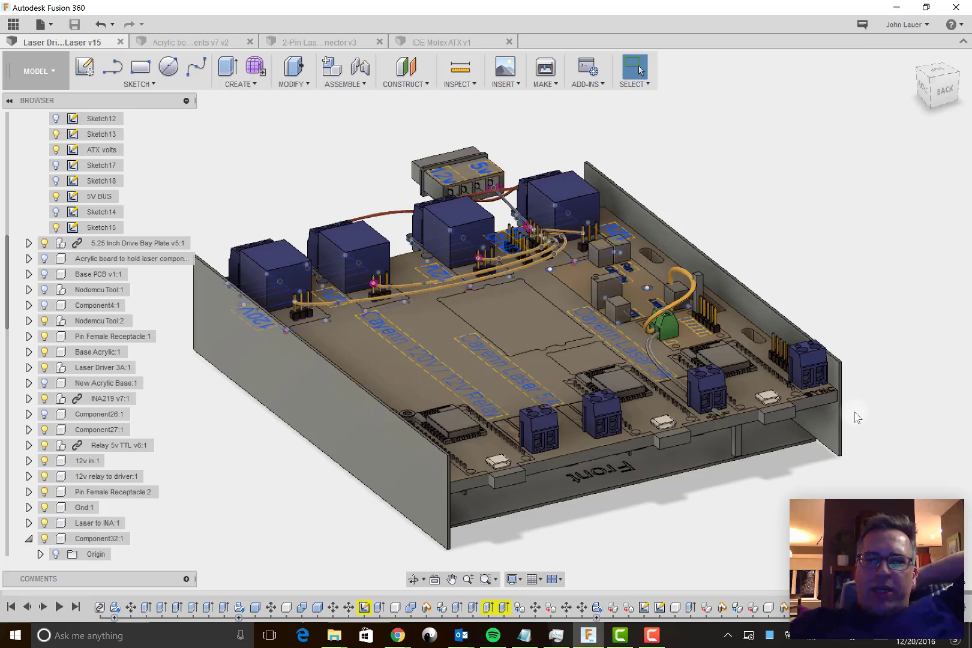
scroll(708, 357, "up", 3)
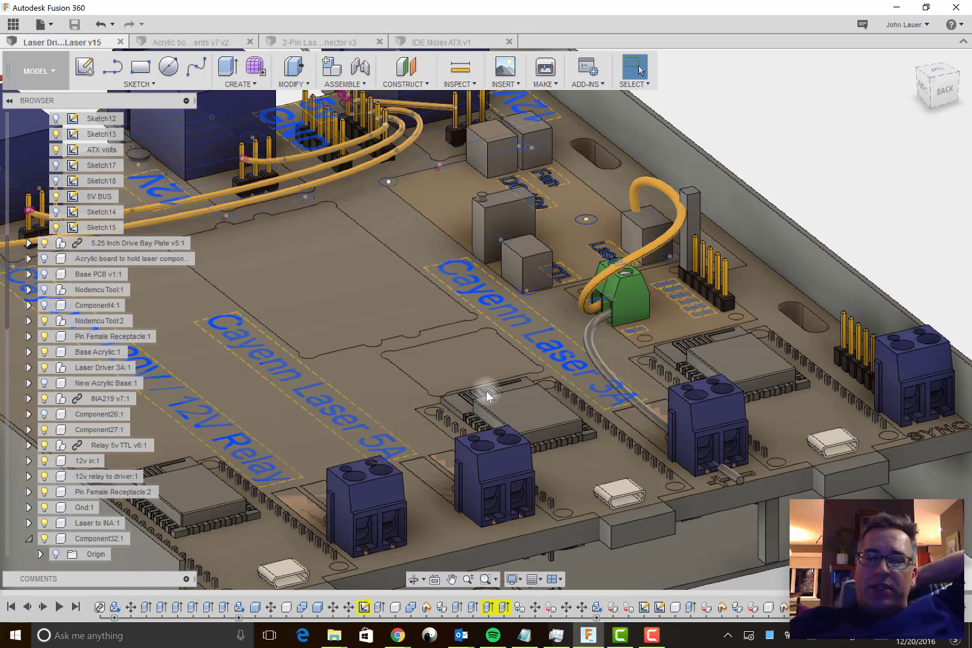
scroll(486, 391, "down", 6)
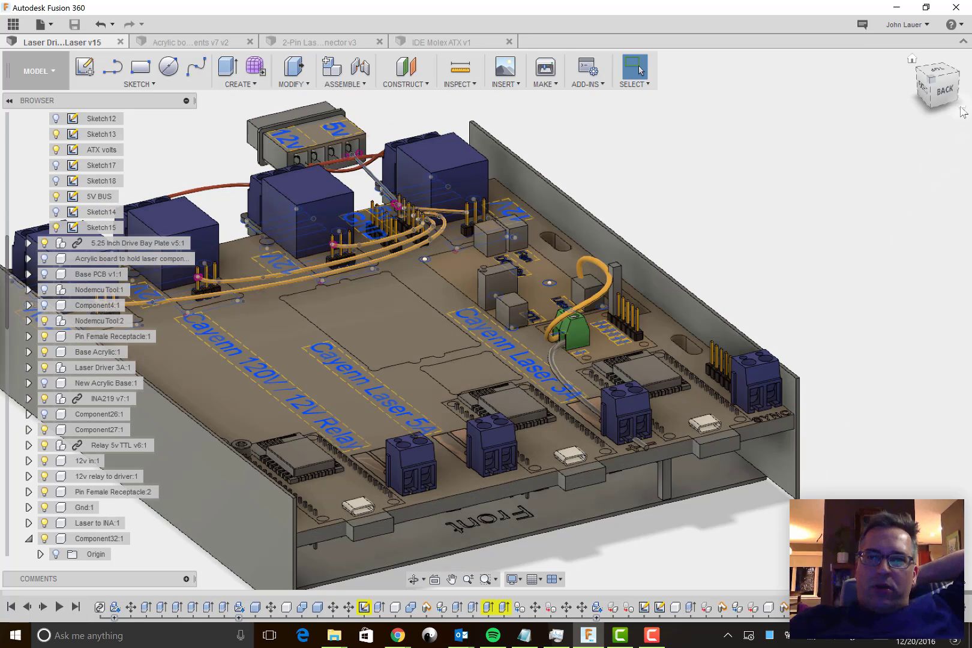
left_click(938, 76)
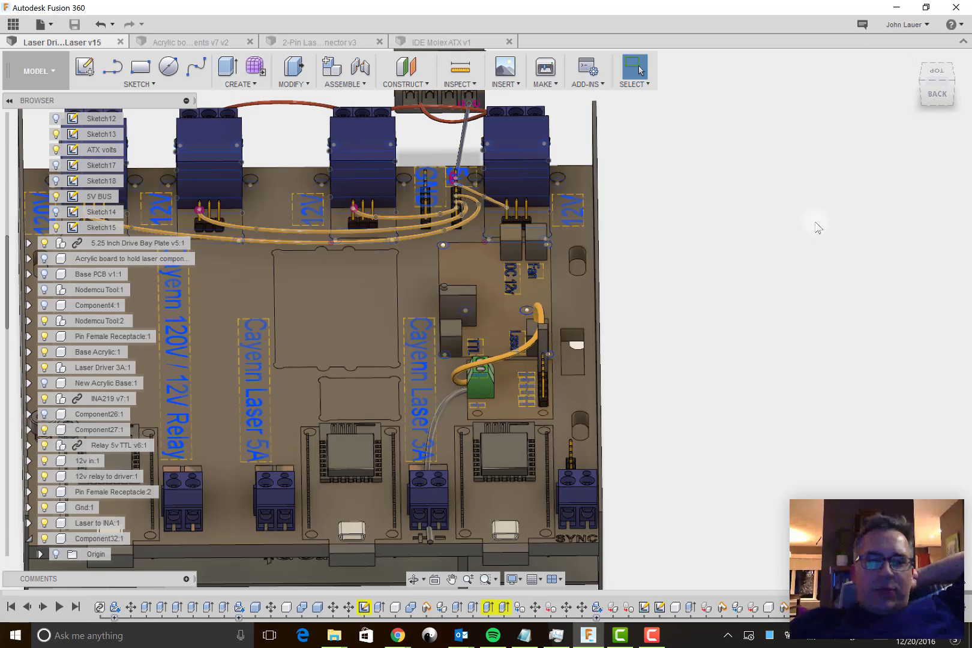
scroll(813, 225, "down", 2)
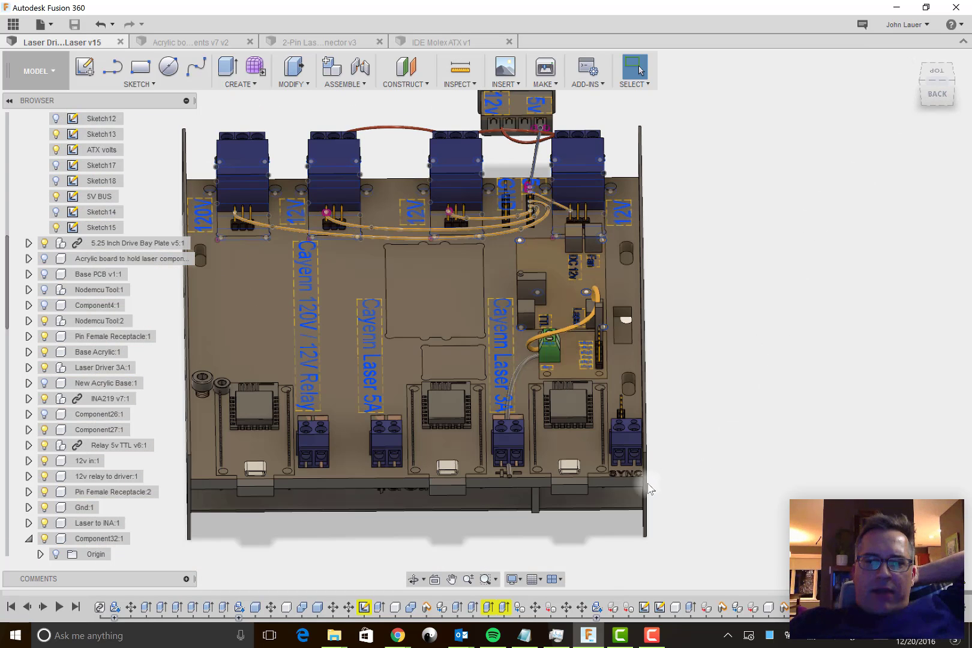
scroll(628, 472, "up", 3)
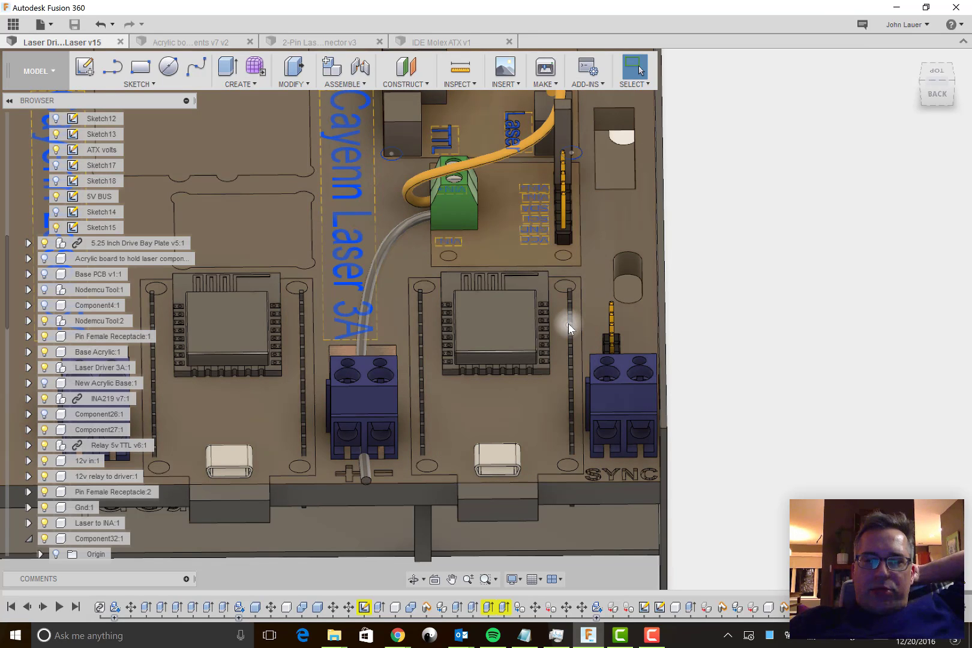
scroll(569, 324, "down", 2)
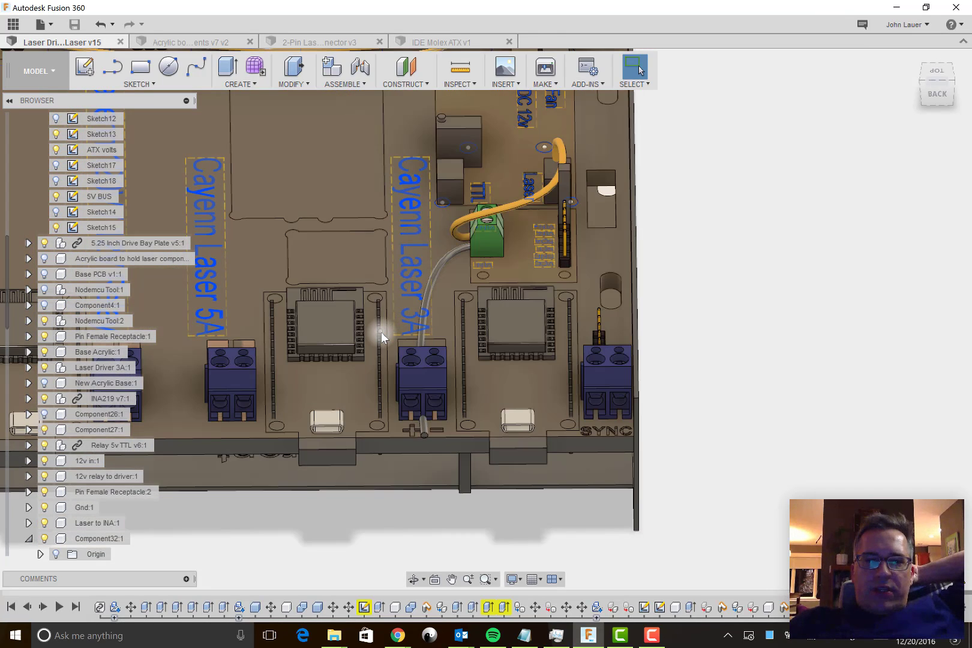
scroll(381, 332, "down", 3)
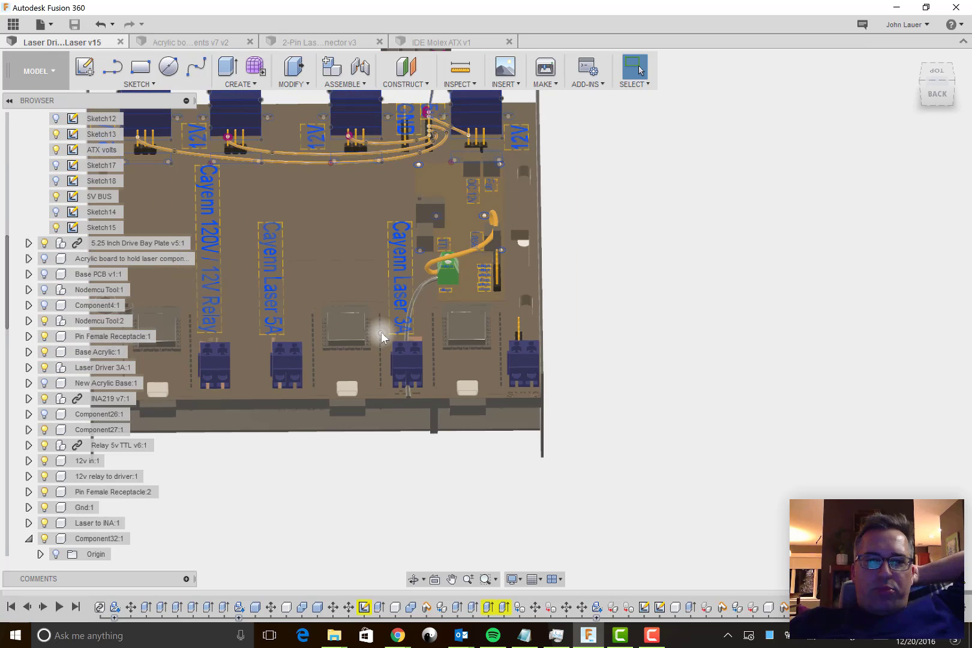
scroll(654, 500, "down", 2)
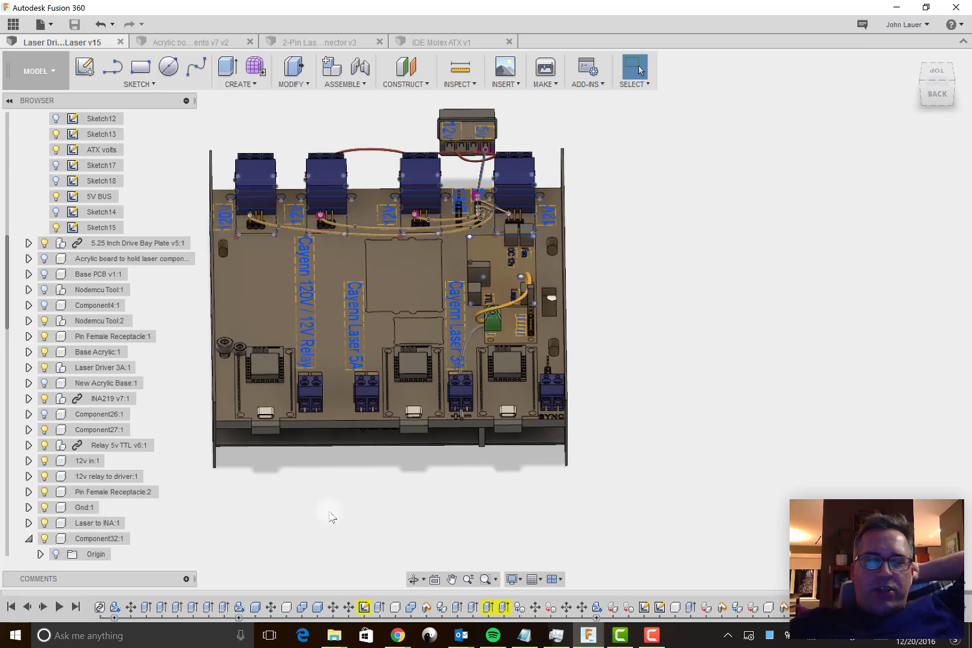
scroll(330, 518, "up", 1)
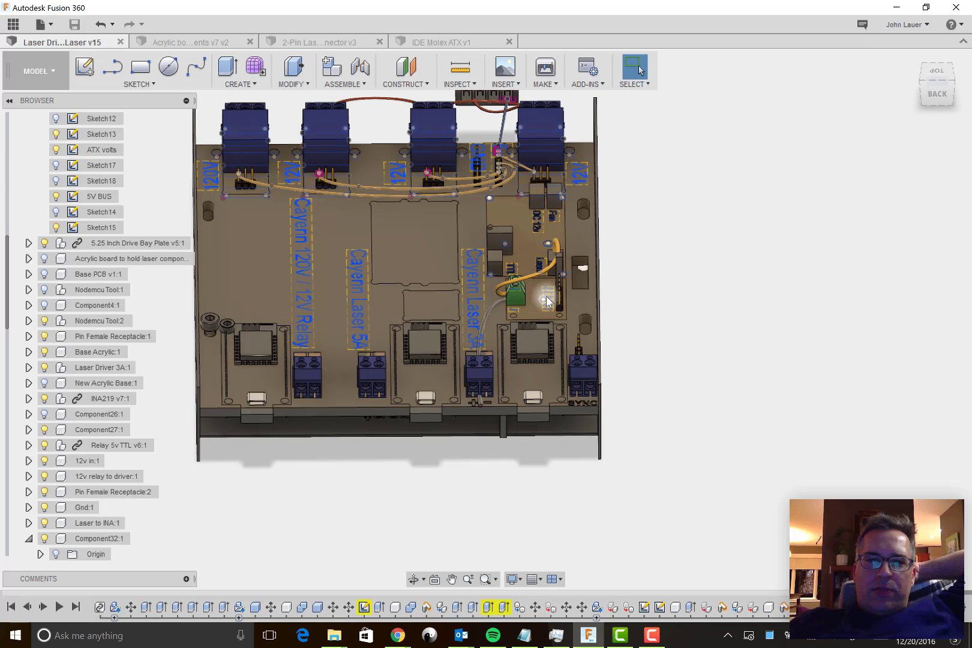
scroll(547, 300, "up", 2)
scroll(530, 329, "up", 2)
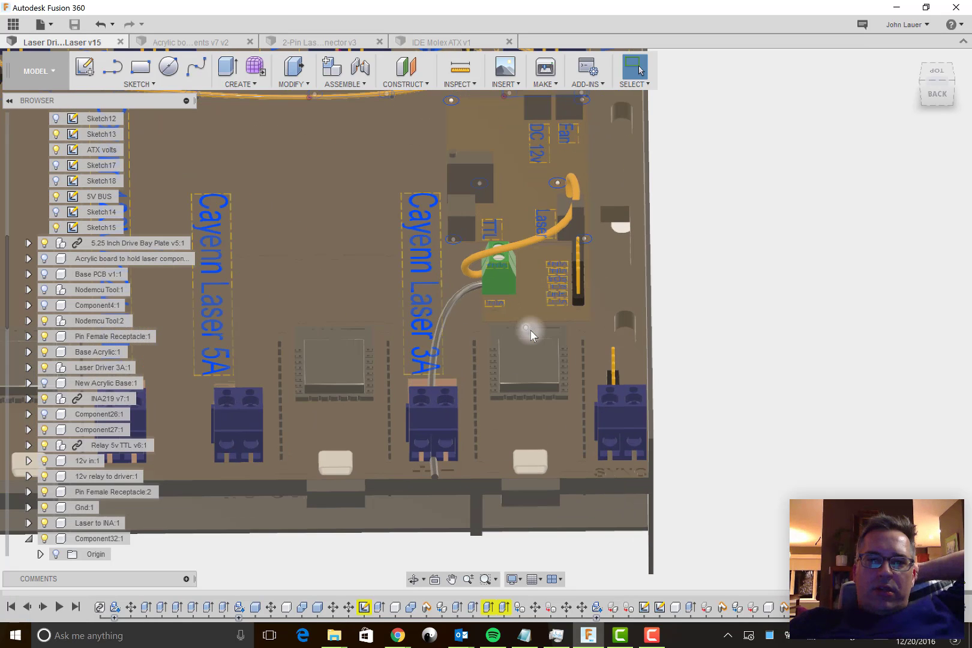
Step: Inspect the bay plate's underside, and examine the INA219 board wiring and the outlines in the acrylic beside the Cayenn Laser 3A label
left_click(933, 97)
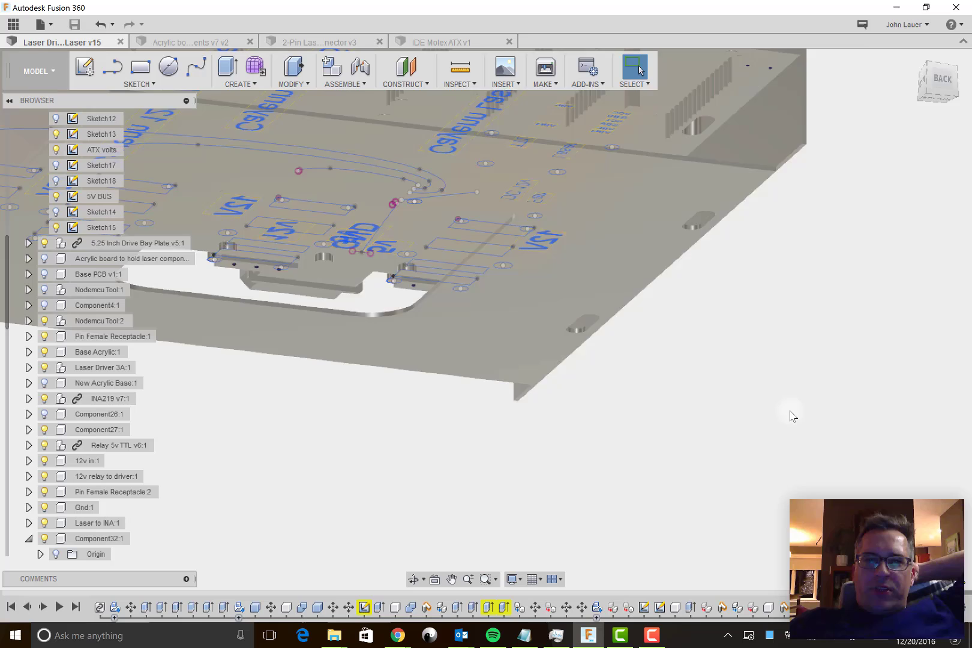
scroll(792, 416, "down", 3)
middle_click_drag(792, 413, 526, 160, "shift")
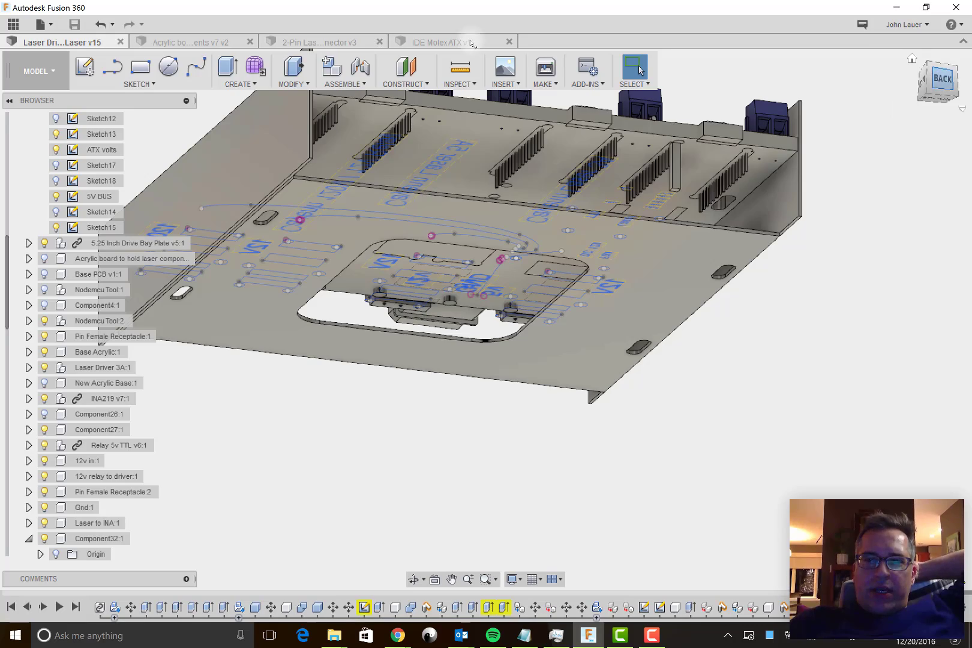
mouse_move(937, 104)
left_mouse_down()
mouse_move(924, 127)
mouse_move(945, 141)
left_mouse_up()
scroll(540, 330, "up", 5)
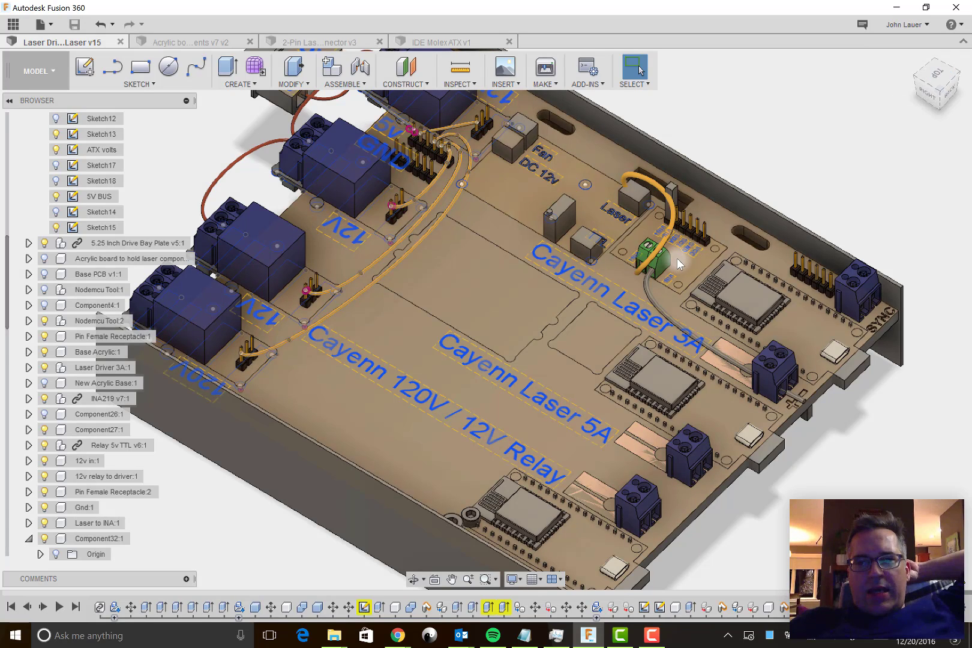
scroll(678, 264, "up", 6)
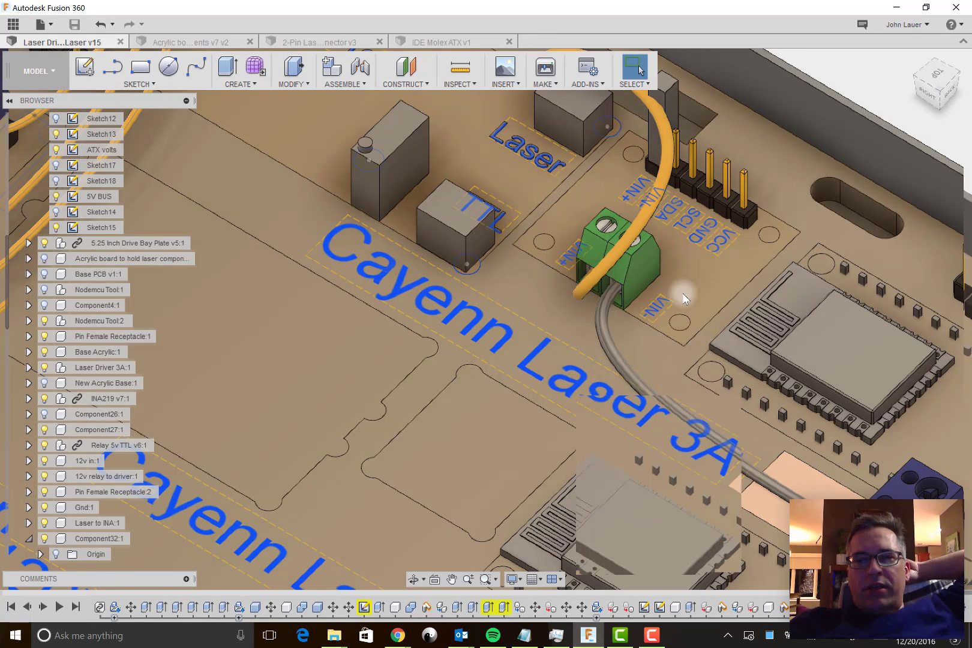
scroll(682, 293, "down", 4)
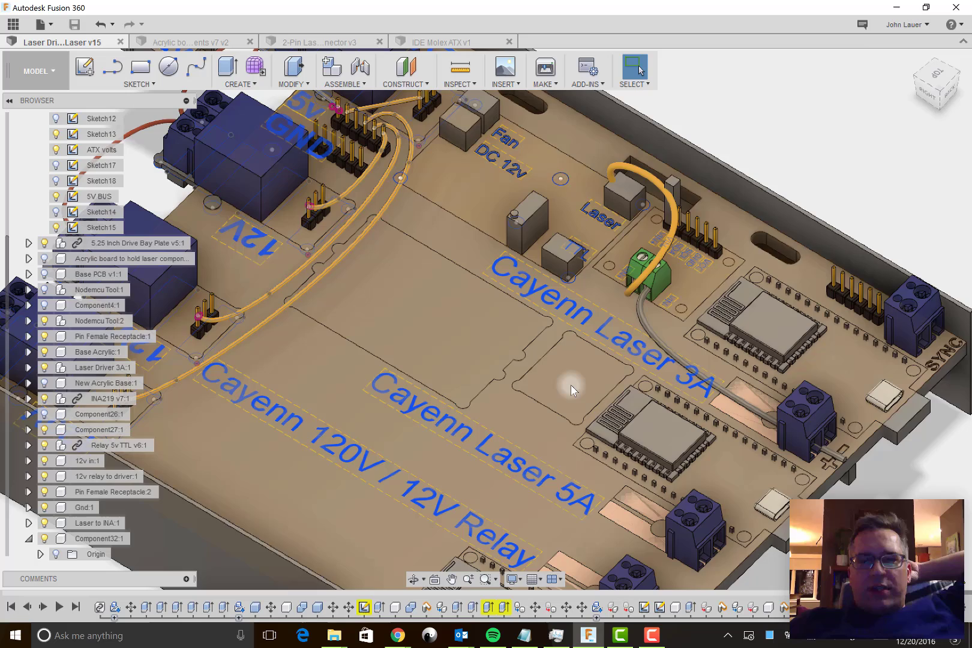
scroll(570, 384, "up", 2)
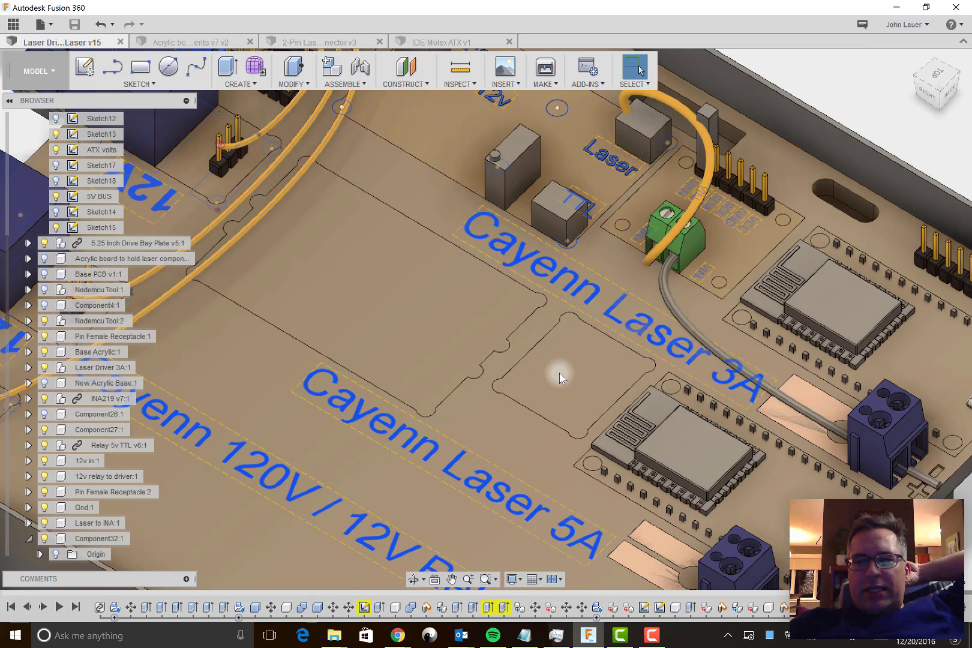
scroll(559, 374, "down", 1)
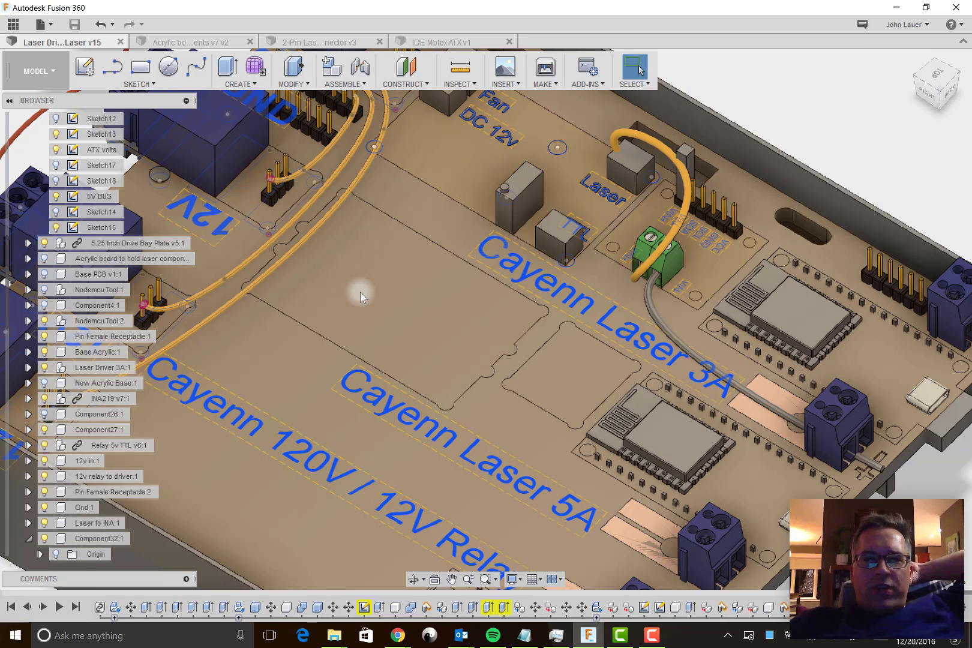
scroll(400, 319, "down", 1)
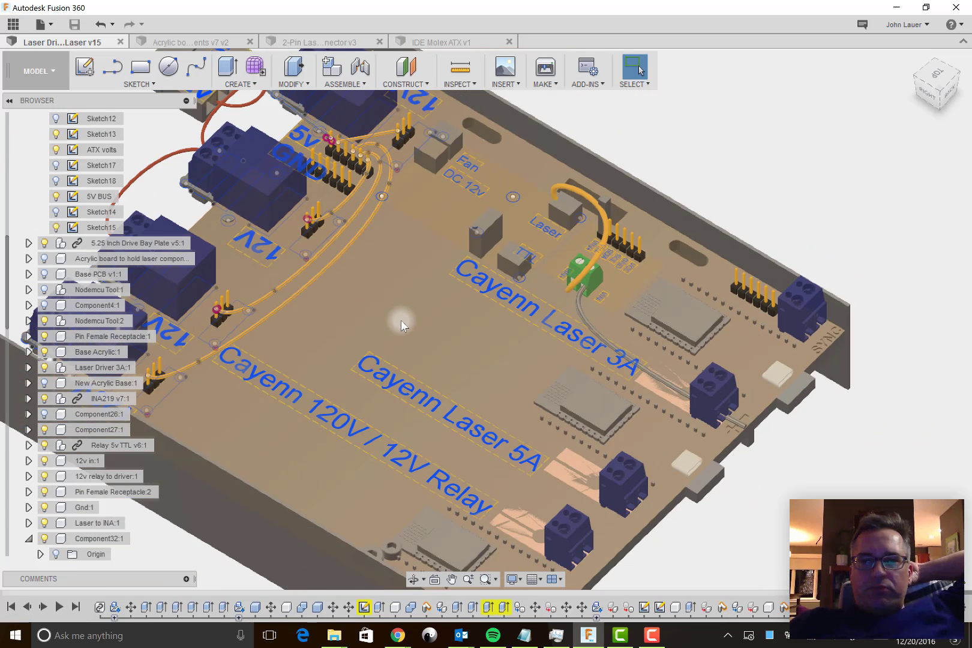
scroll(401, 320, "down", 1)
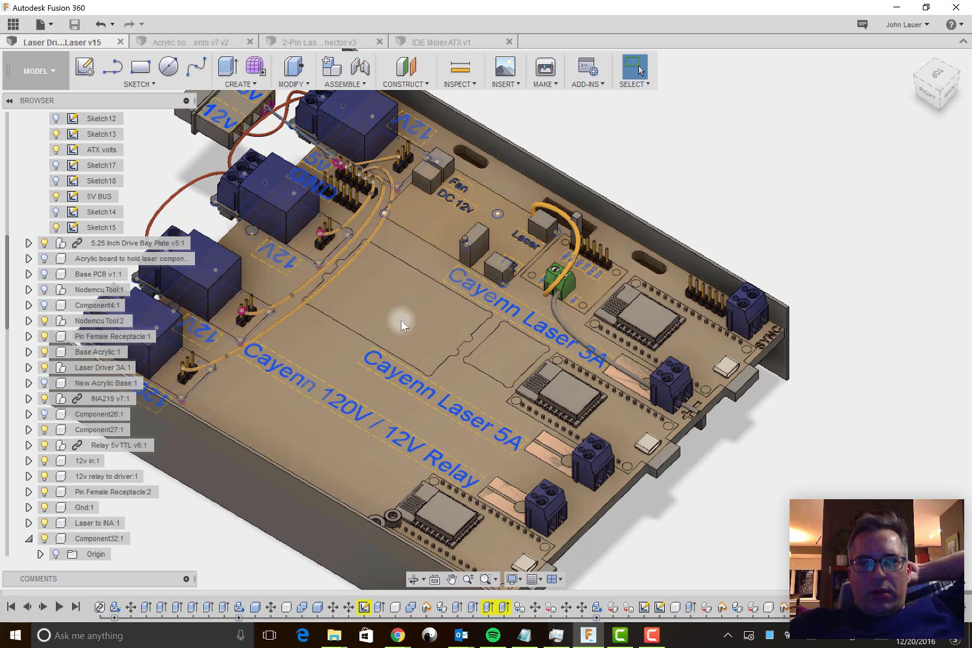
scroll(690, 462, "down", 1)
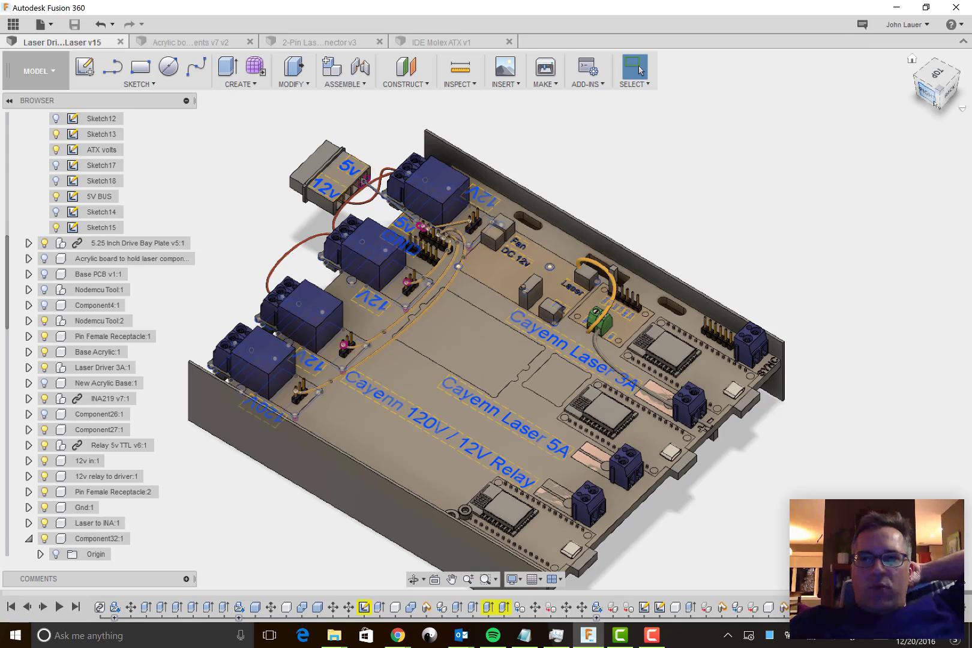
Step: Examine the front edge with its terminals and USB ports from several angles, and return the assembly to the home view
mouse_move(927, 99)
middle_mouse_down("shift")
mouse_move(876, 78)
mouse_move(810, 108)
middle_mouse_up("shift")
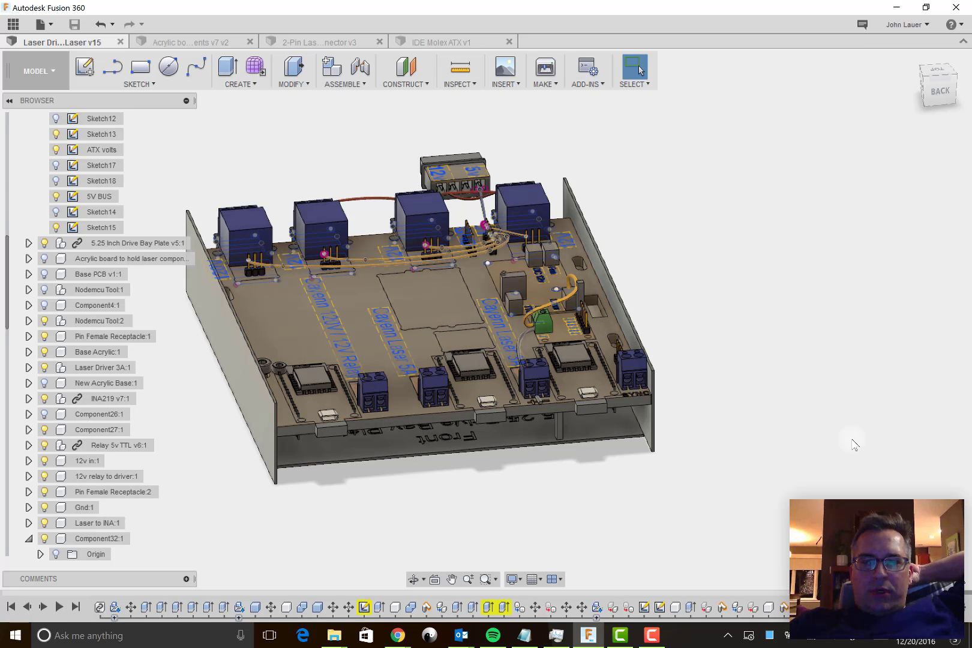
middle_click_drag(801, 490, 773, 498, "shift")
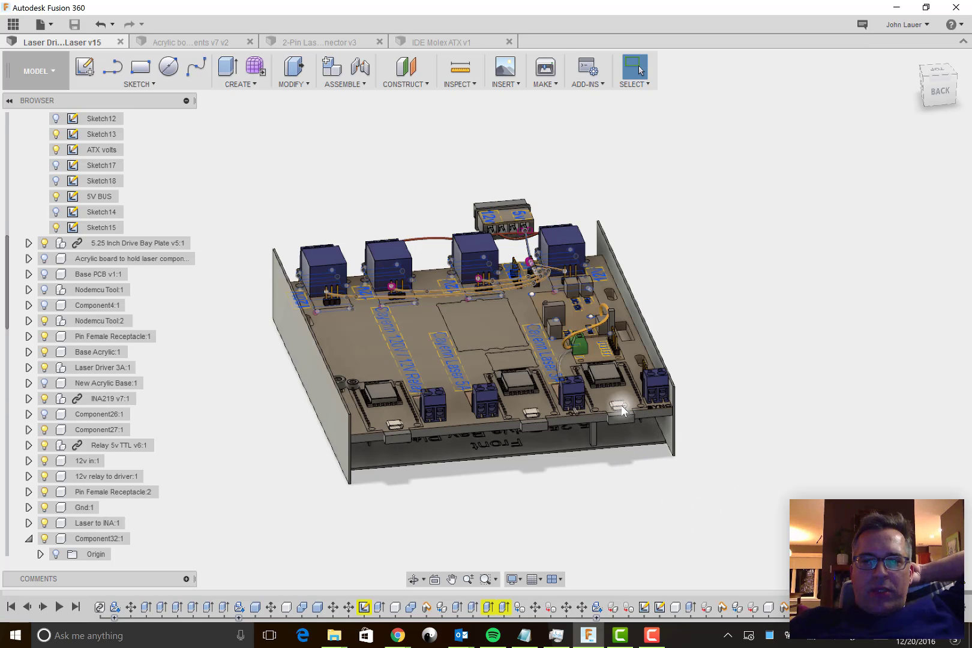
scroll(614, 404, "up", 5)
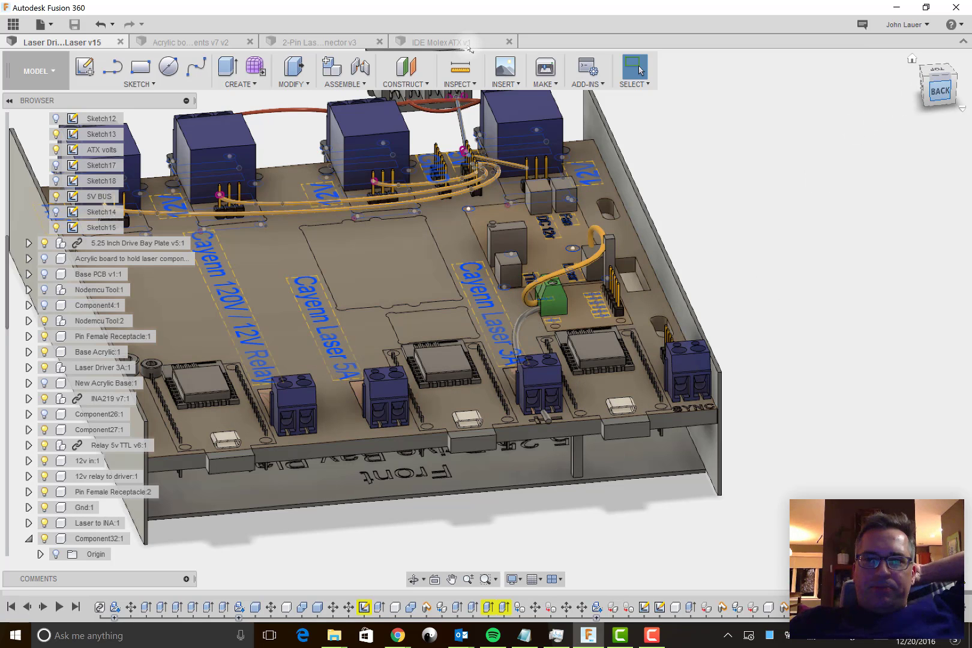
left_click_drag(935, 91, 919, 87)
scroll(890, 348, "down", 3)
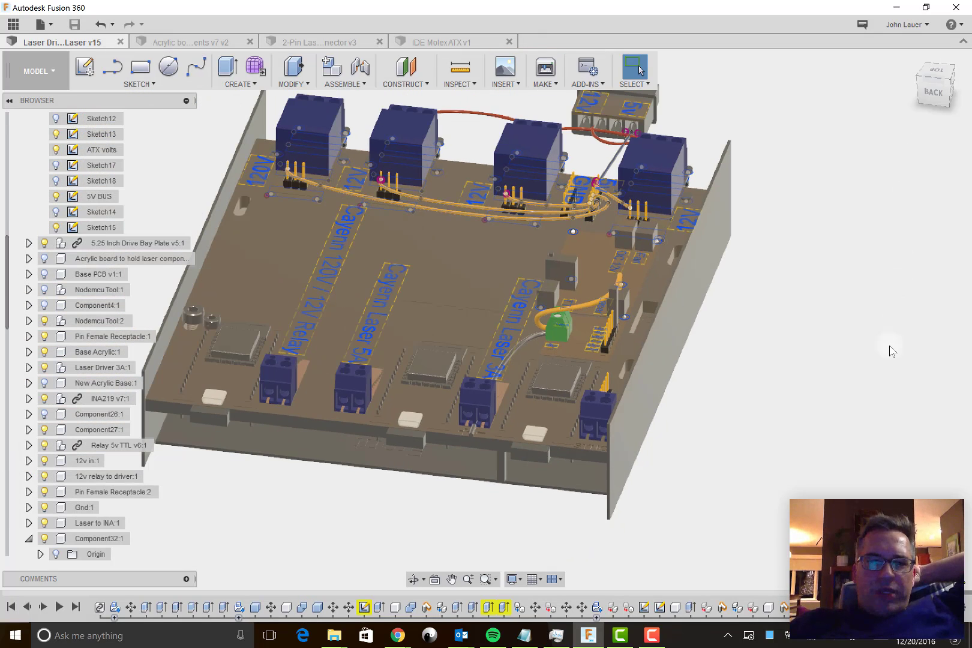
scroll(753, 467, "down", 1)
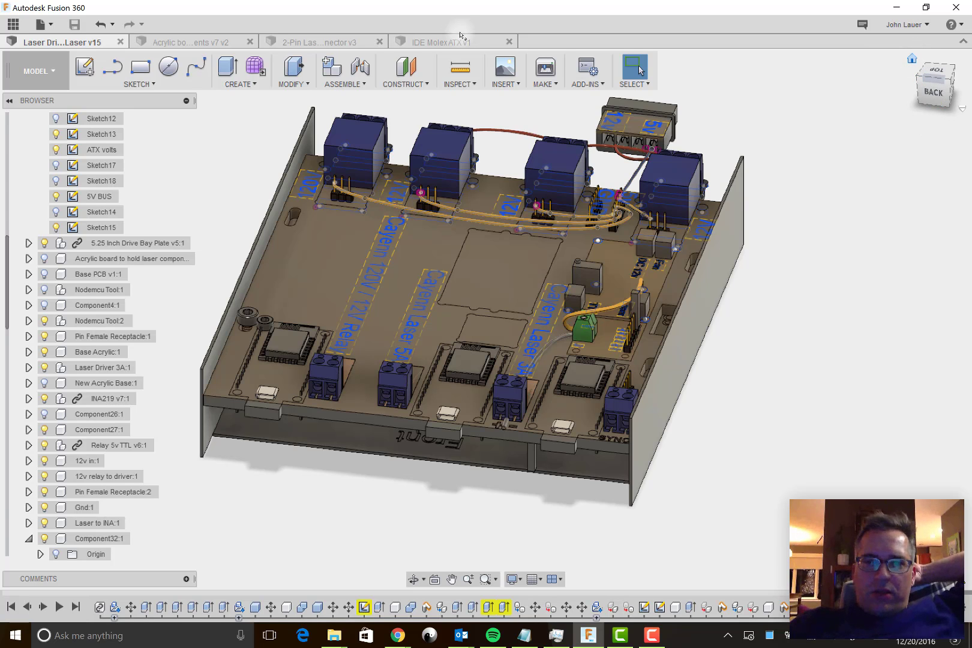
left_click(912, 59)
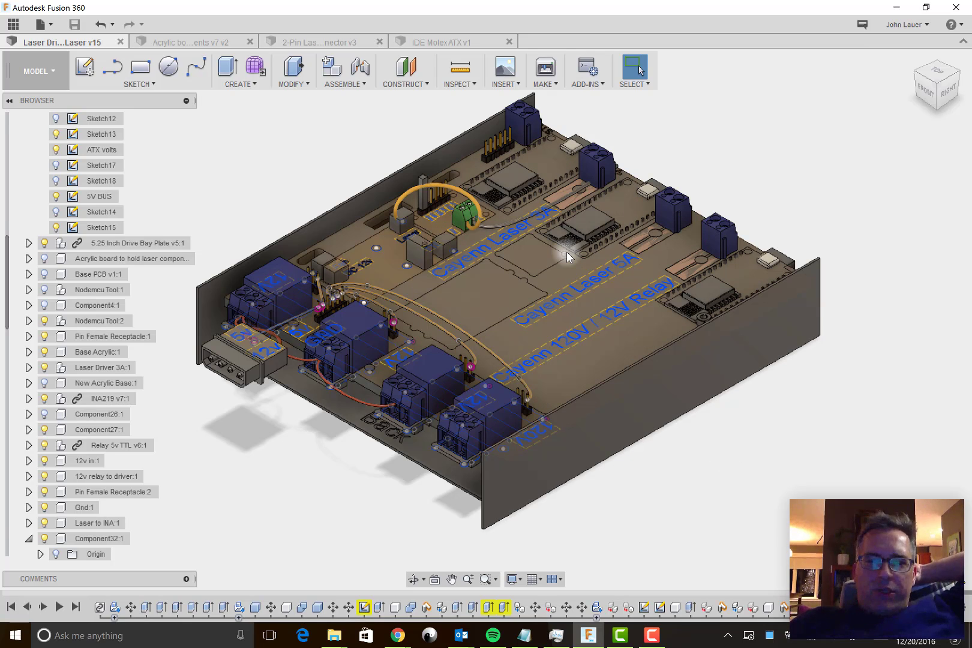
scroll(489, 298, "up", 1)
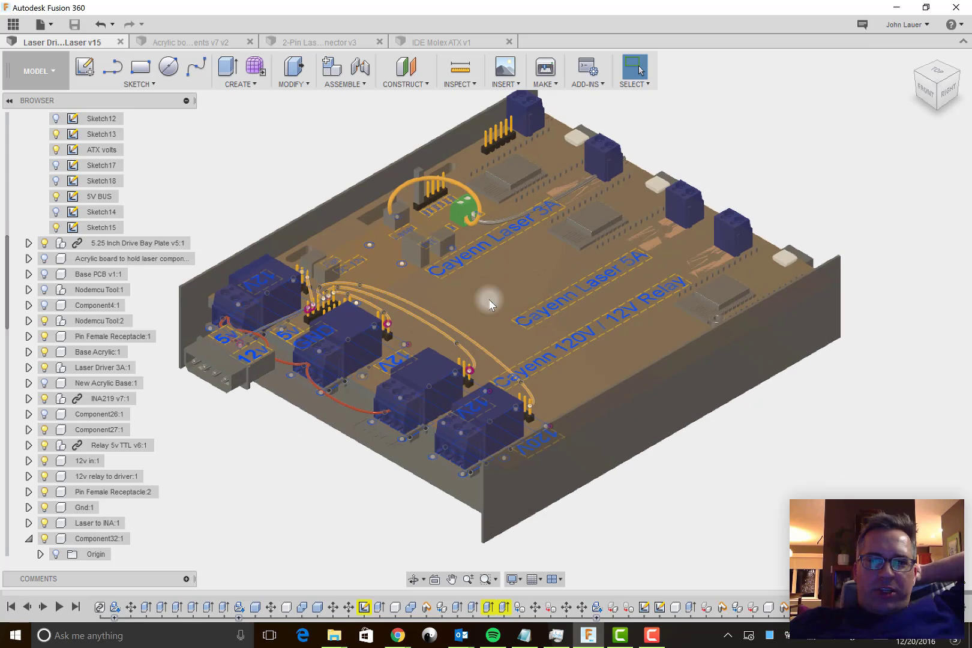